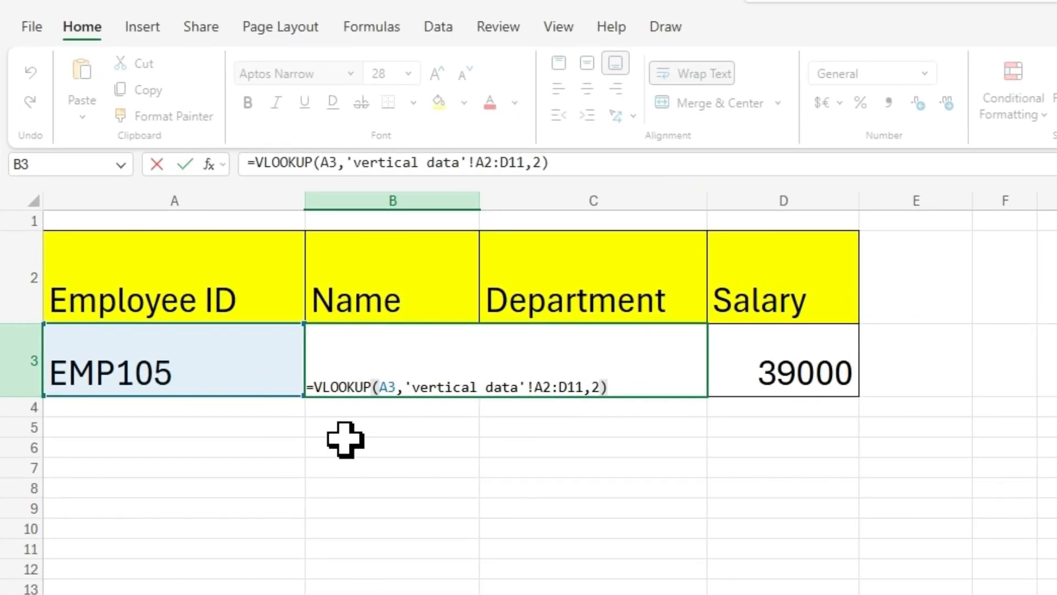
Clear the old VLOOKUP formulas from the Name, Department and Salary cells in row 3.
click(406, 387)
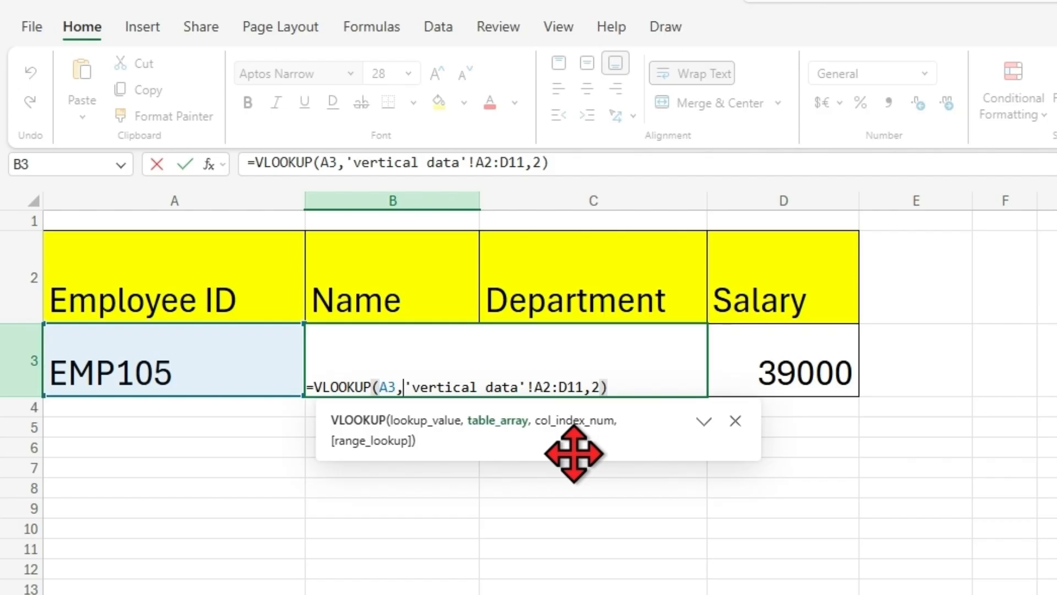
click(562, 504)
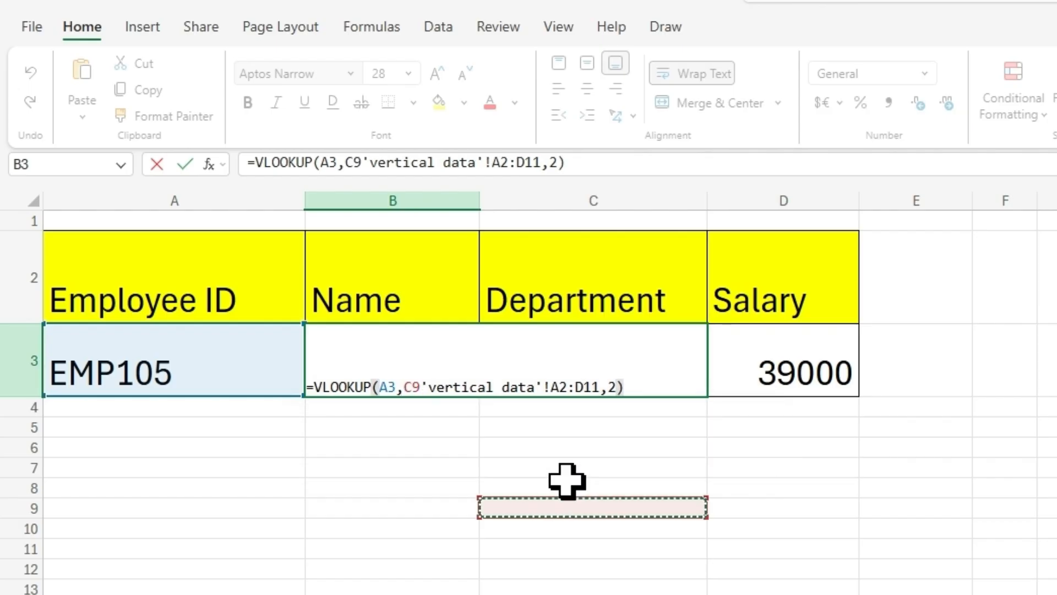
triple_click(634, 377)
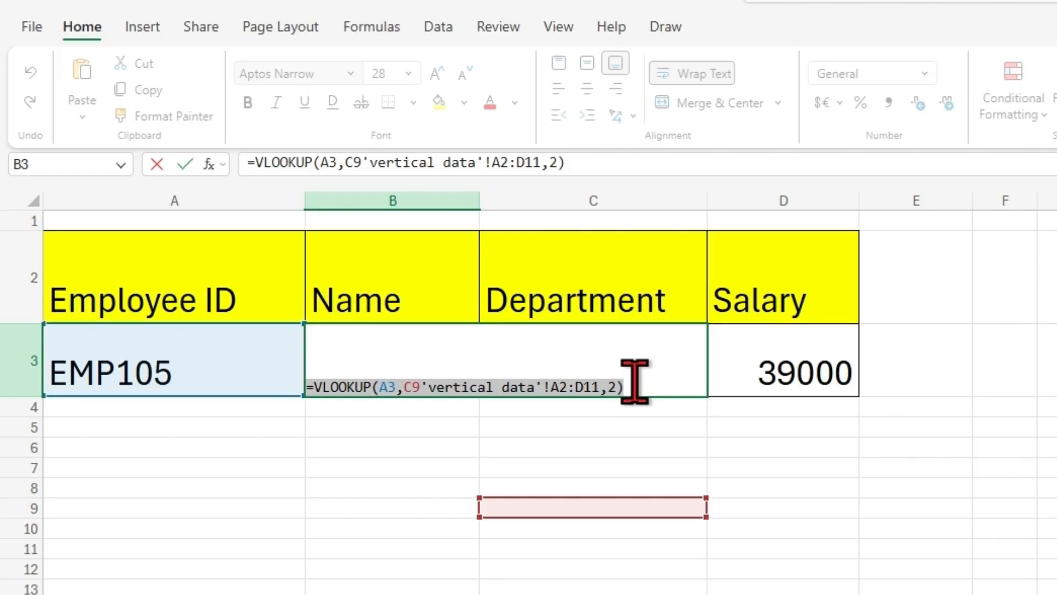
key(BackSpace)
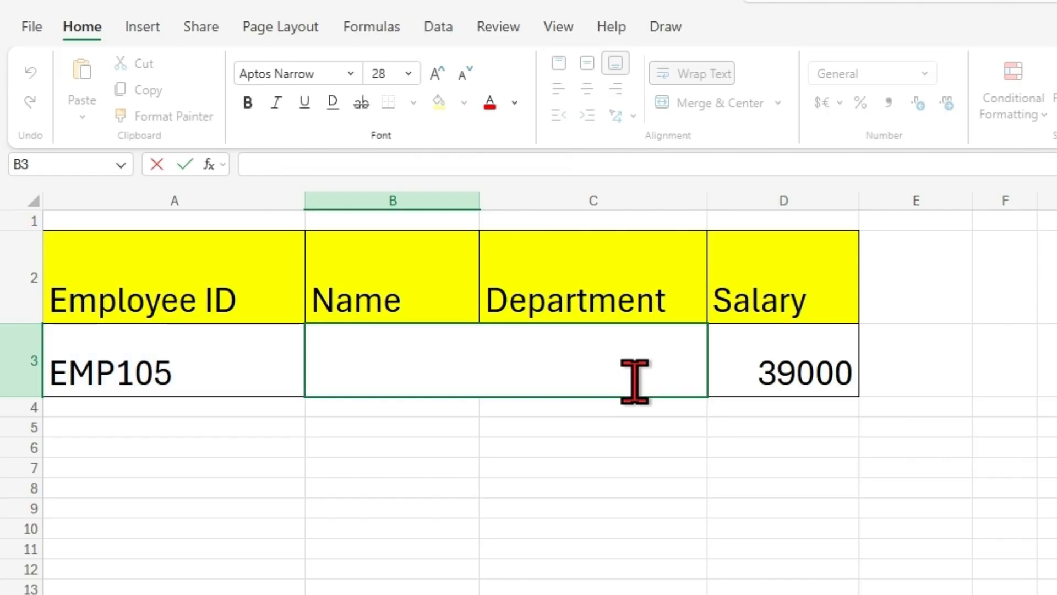
click(673, 488)
drag(671, 392, 743, 365)
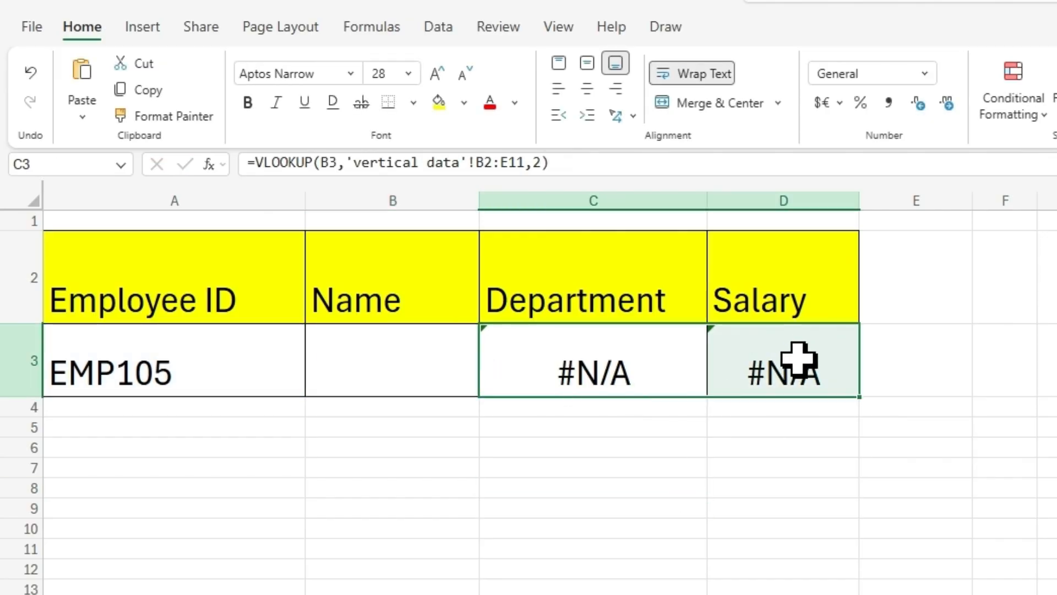
key(Delete)
Start an XLOOKUP formula in the Name cell B3 with A3 as the lookup value.
click(365, 357)
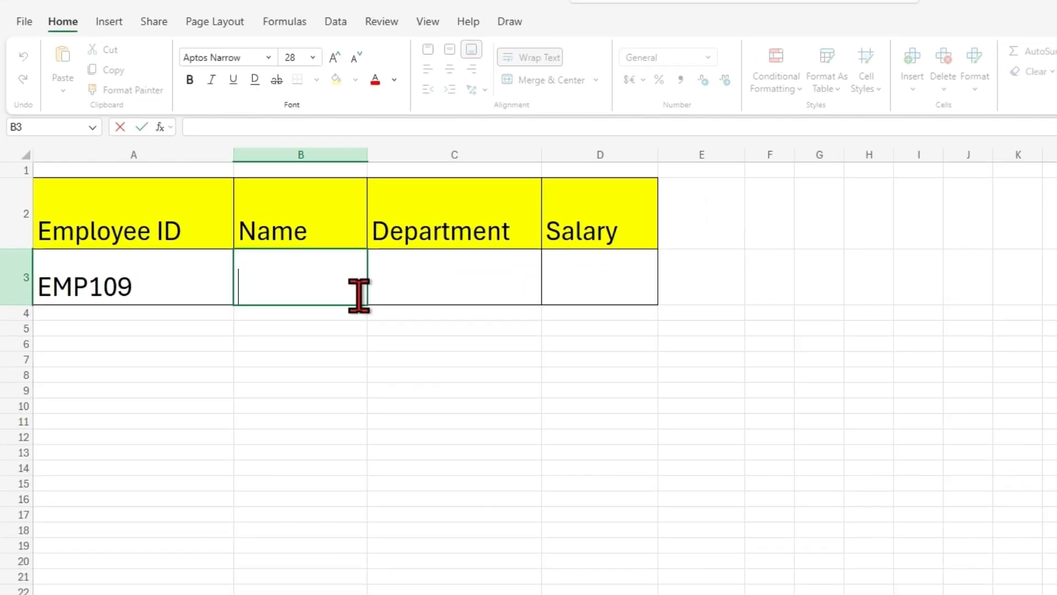
text(=xloo)
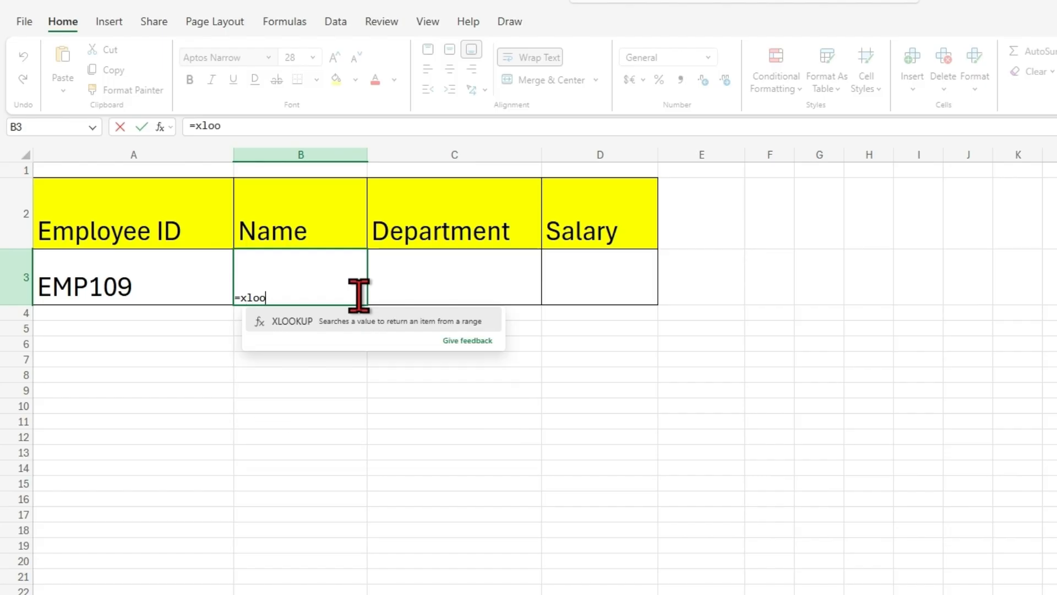
key(Tab)
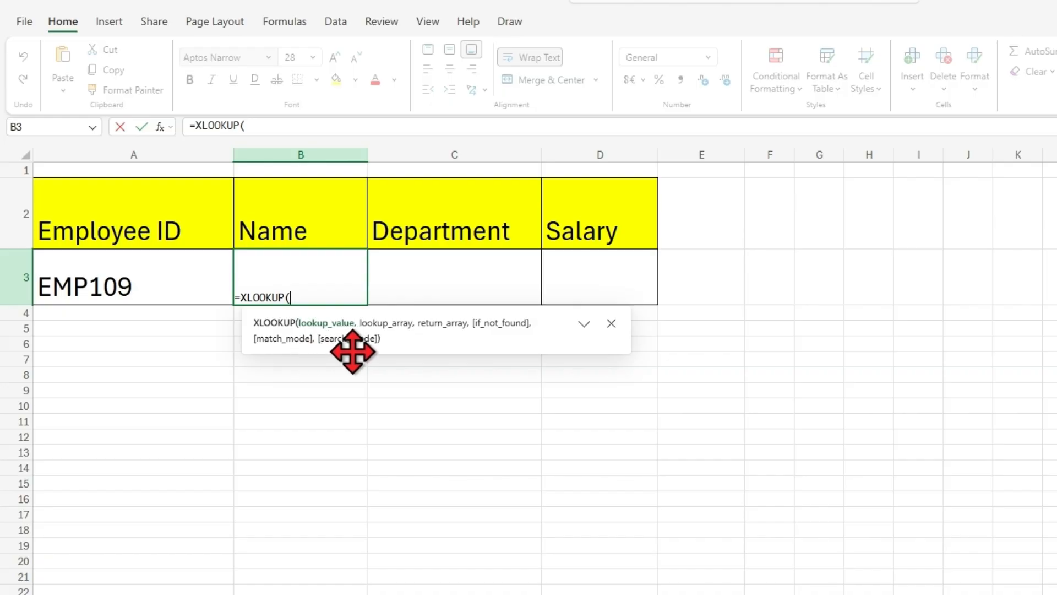
click(124, 275)
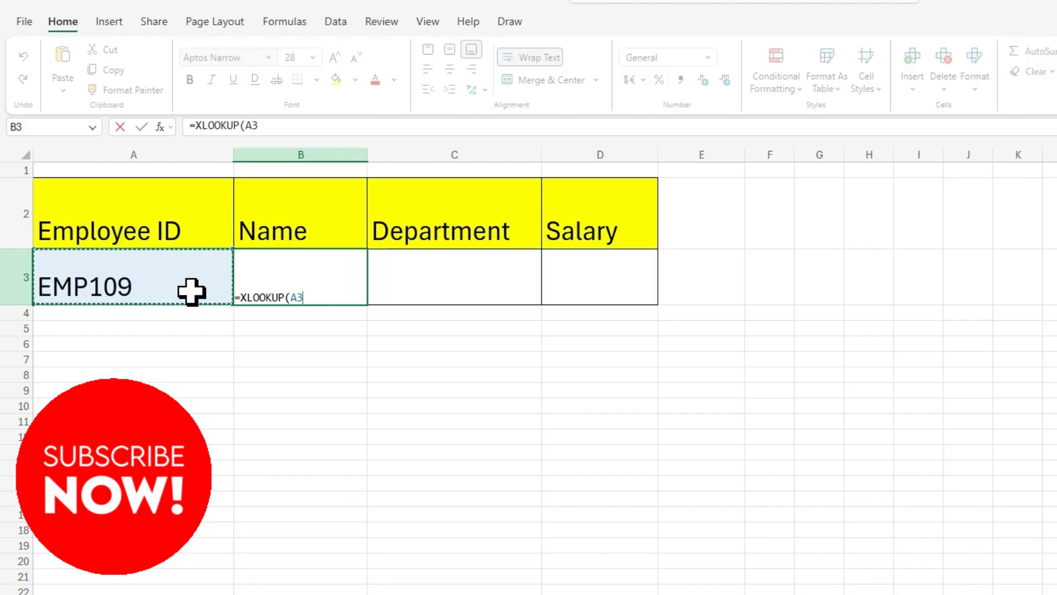
text(,)
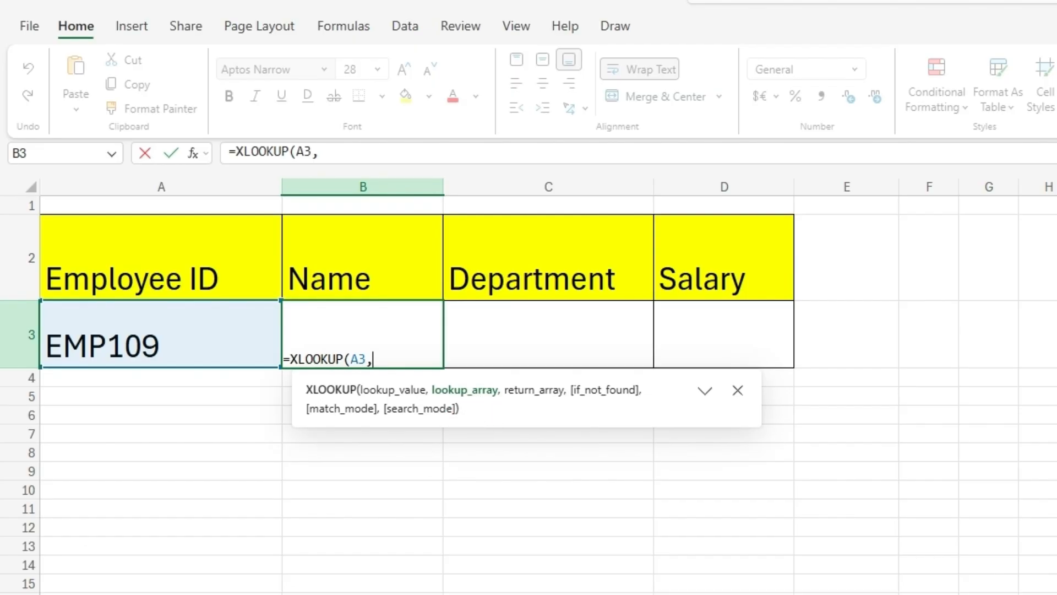
Complete the formula with lookup array A2:A11 and return array B2:B11 from the 'vertical data' sheet.
click(181, 593)
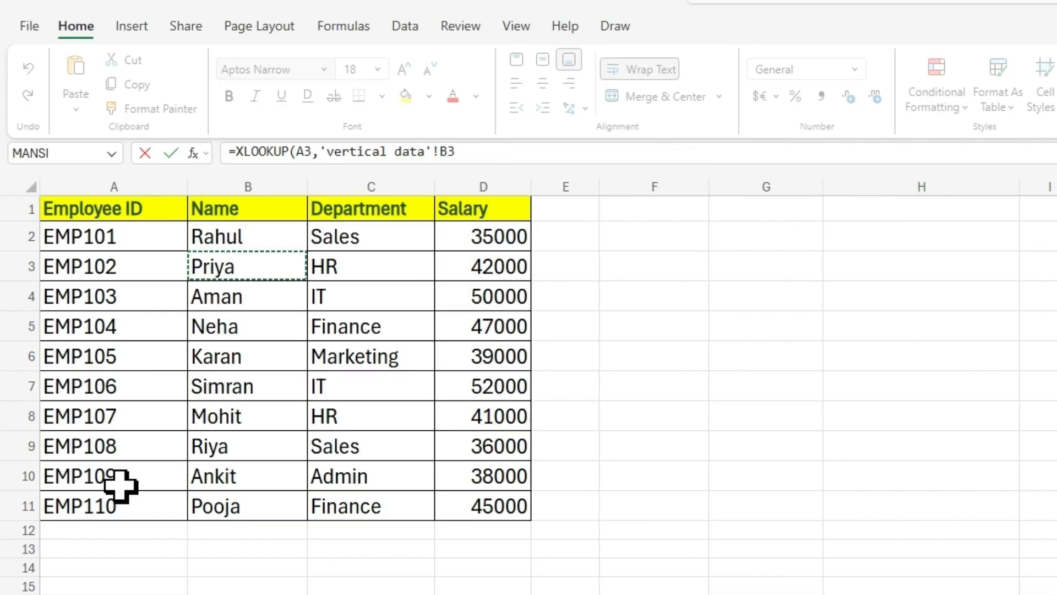
drag(101, 239, 111, 496)
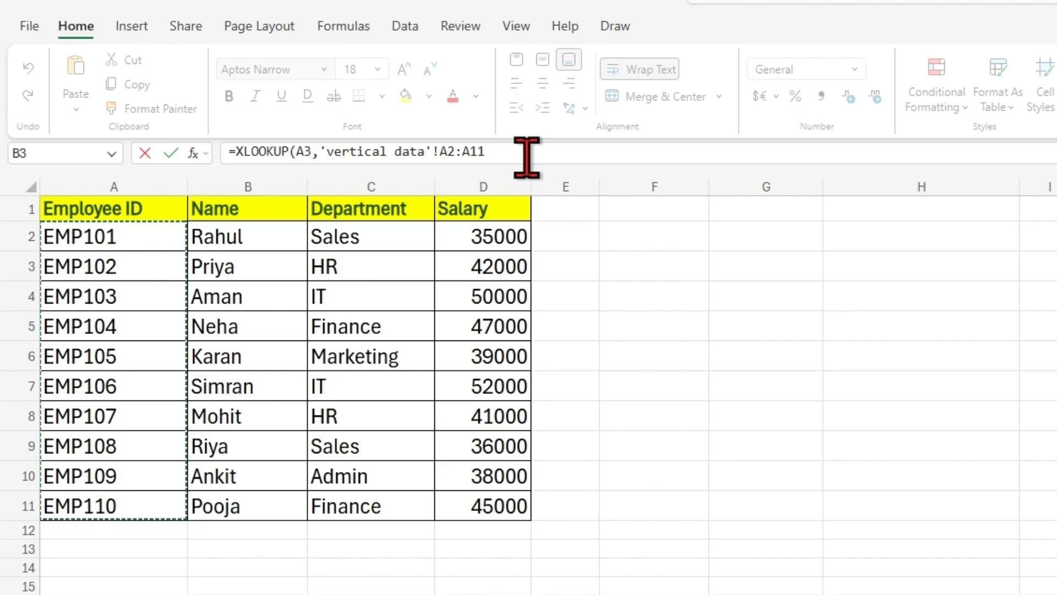
text(,)
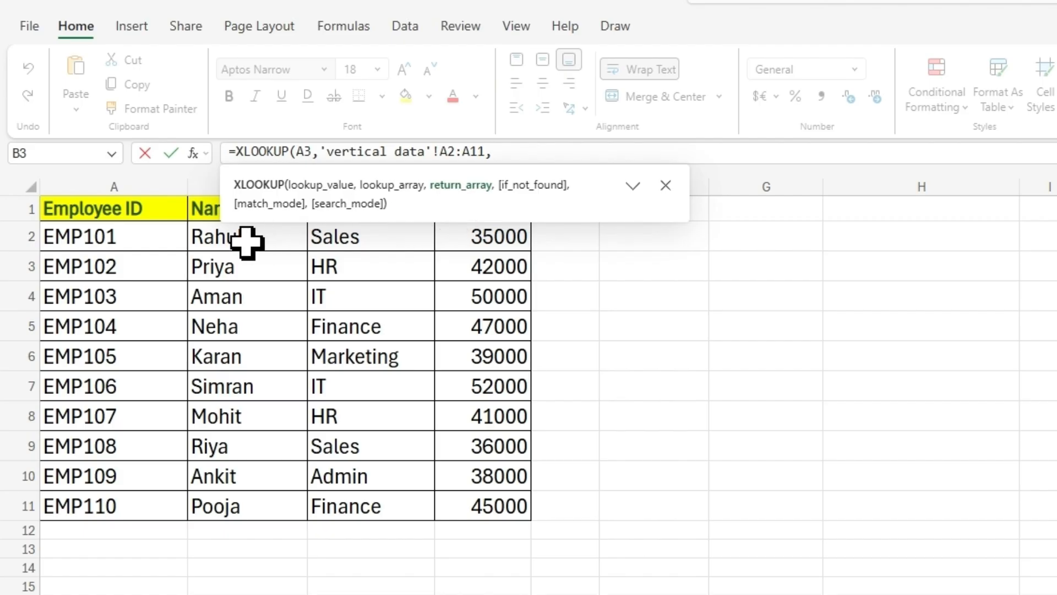
drag(245, 236, 231, 490)
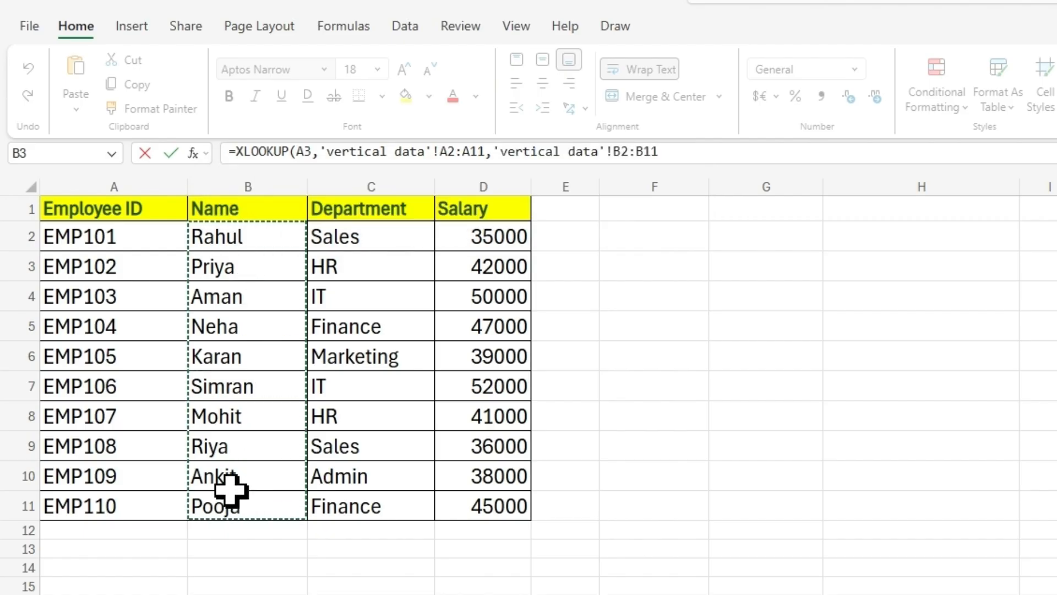
text())
key(Return)
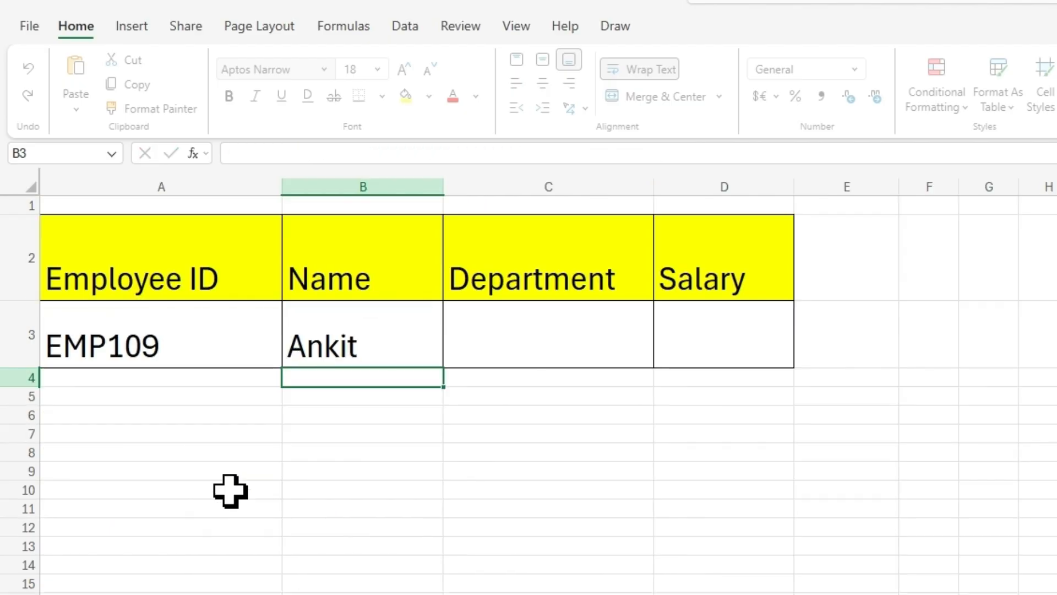
Test the Name lookup by replacing the last digit of the employee ID in A3 with 4.
click(400, 339)
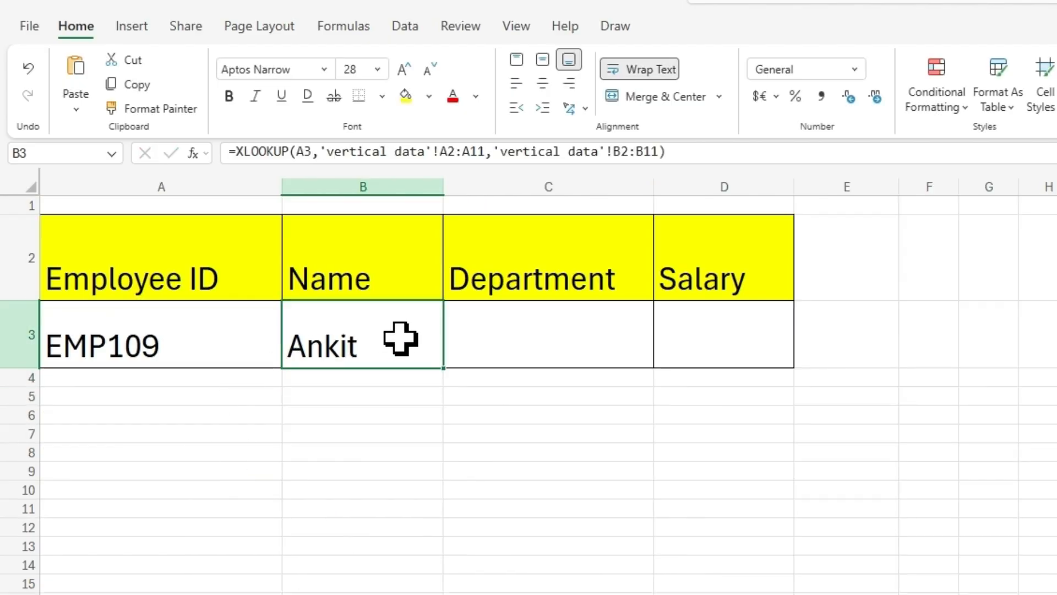
click(179, 333)
double_click(216, 345)
key(BackSpace)
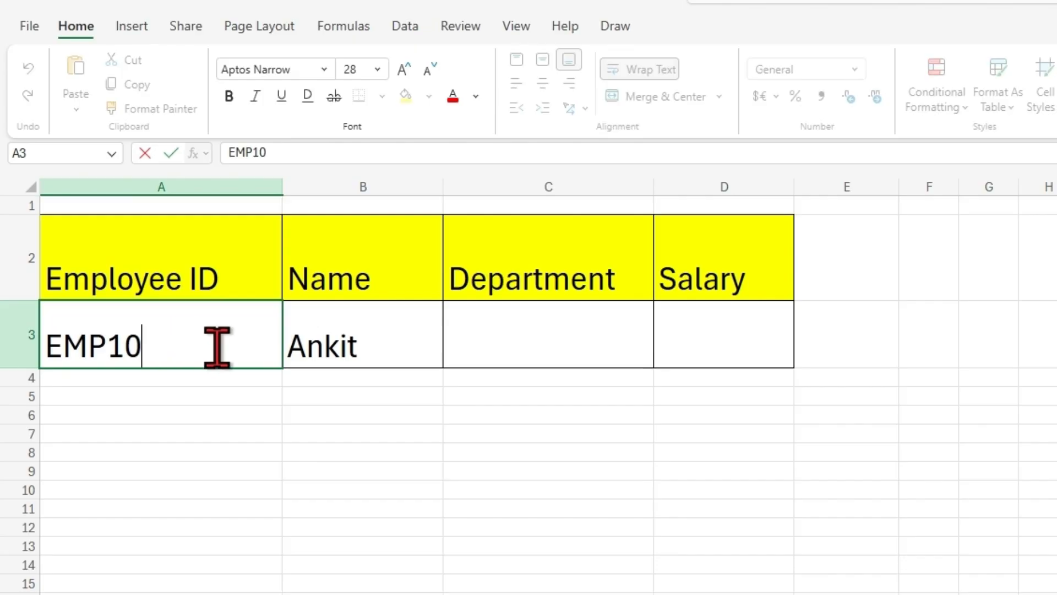
text(4)
key(Return)
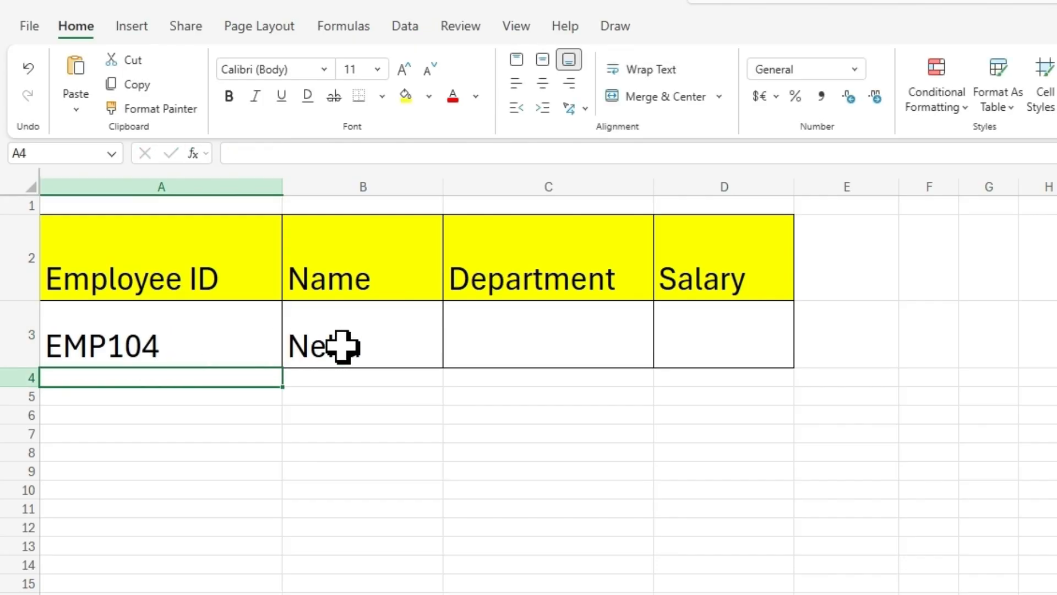
click(195, 342)
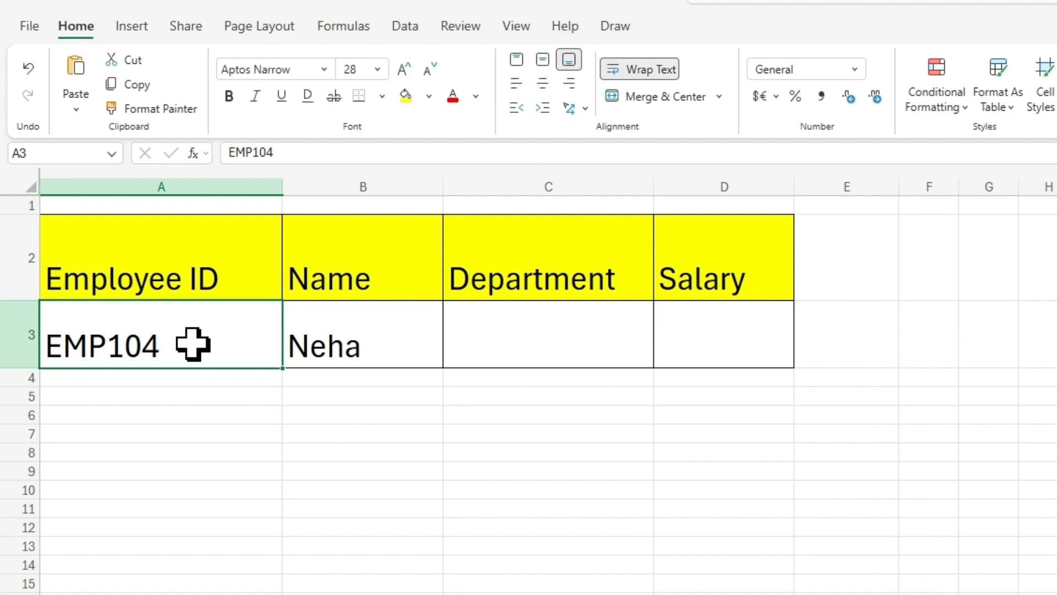
click(351, 339)
Make the lookup value in B3's XLOOKUP formula an absolute reference, $A$3.
click(611, 345)
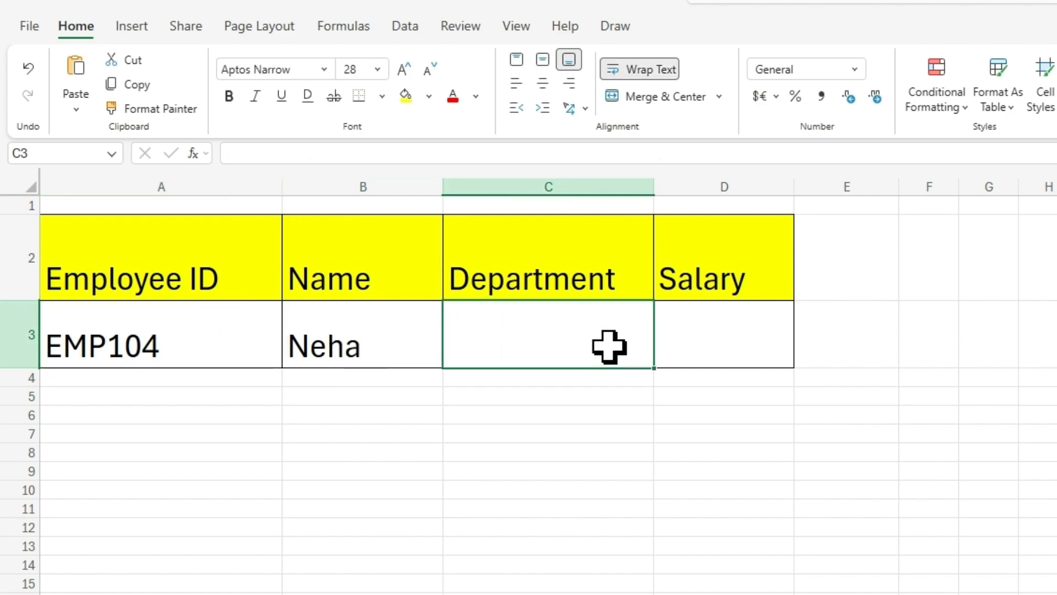
click(768, 334)
double_click(371, 349)
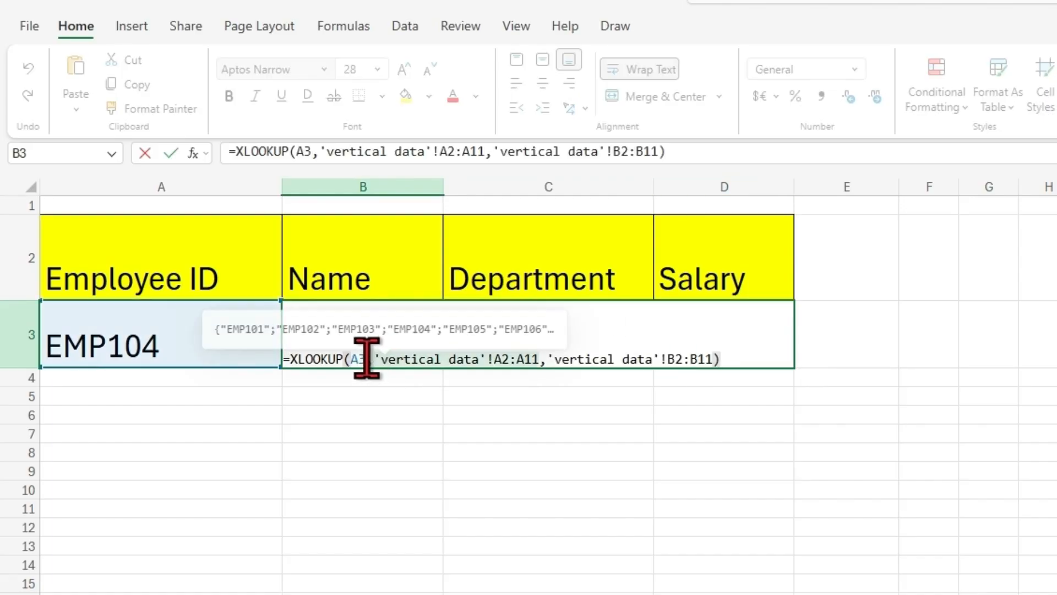
click(365, 356)
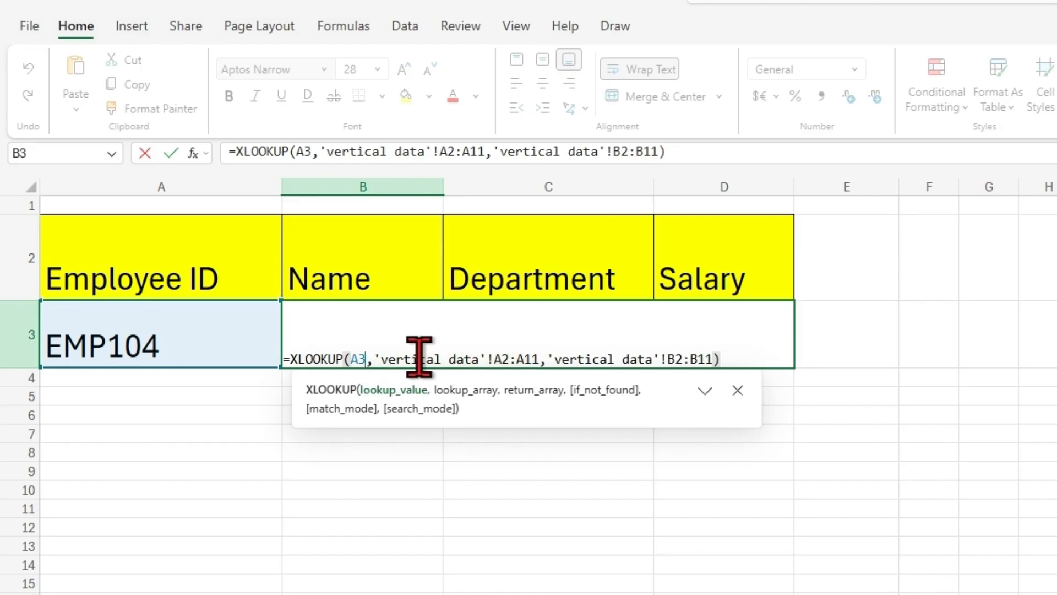
drag(367, 359, 352, 360)
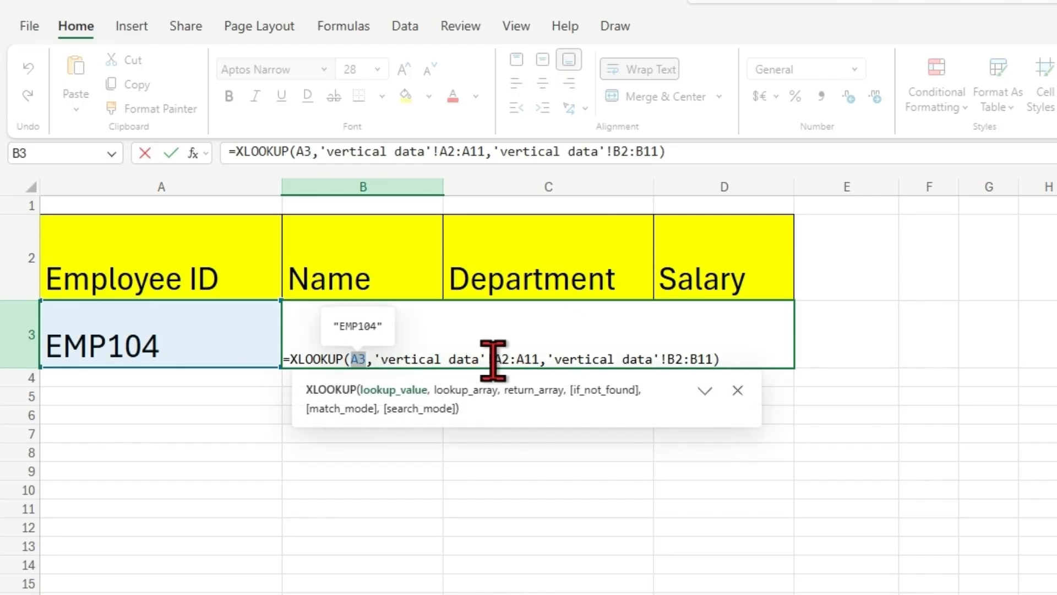
key(F4)
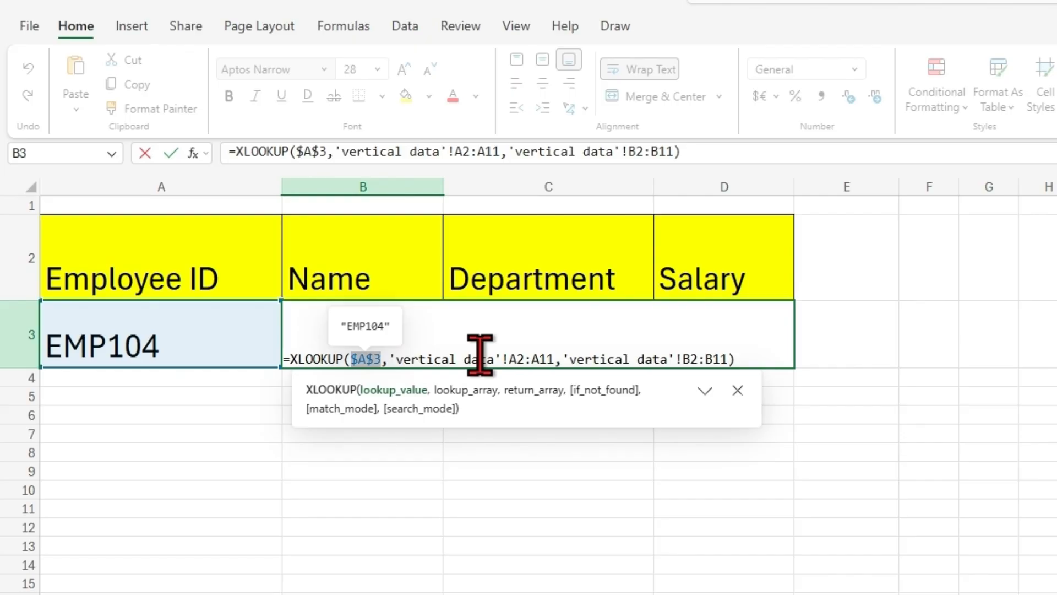
Make the lookup array in B3's formula absolute as 'vertical data'!$A$2:$A$11 and commit the formula.
click(554, 355)
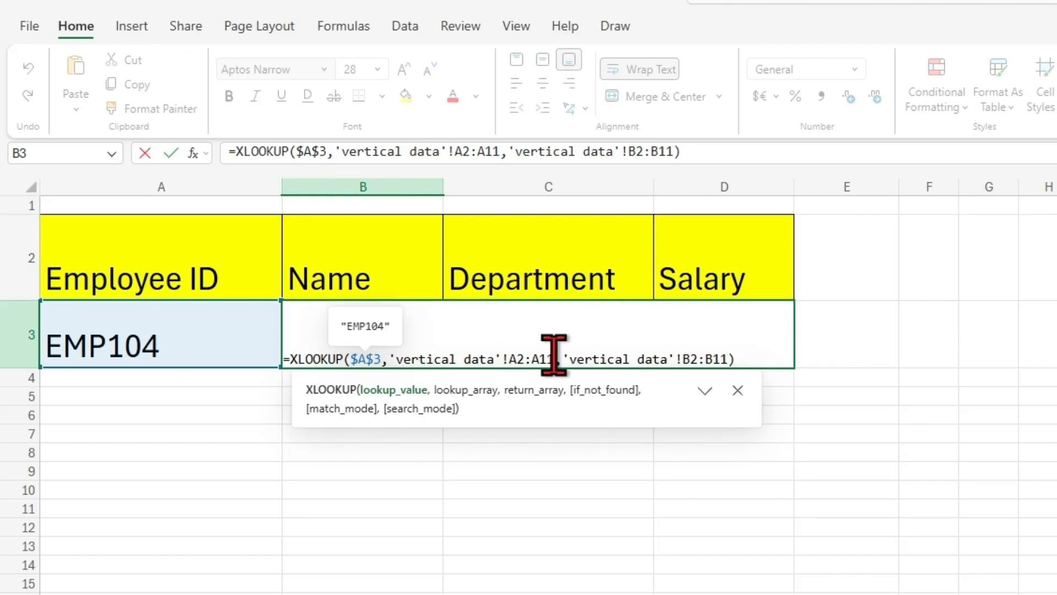
drag(553, 355, 387, 354)
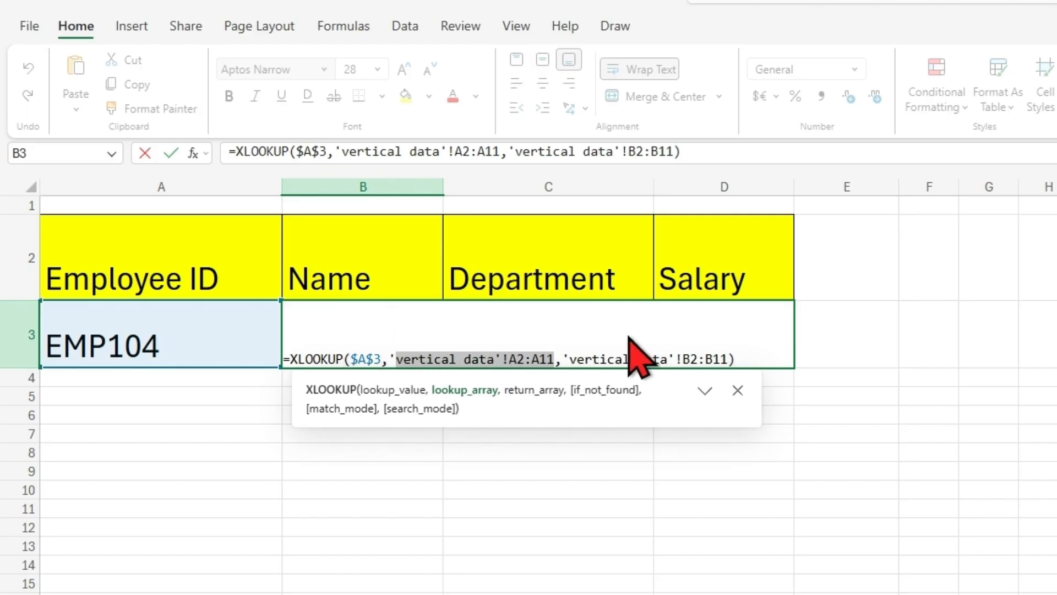
key(F4)
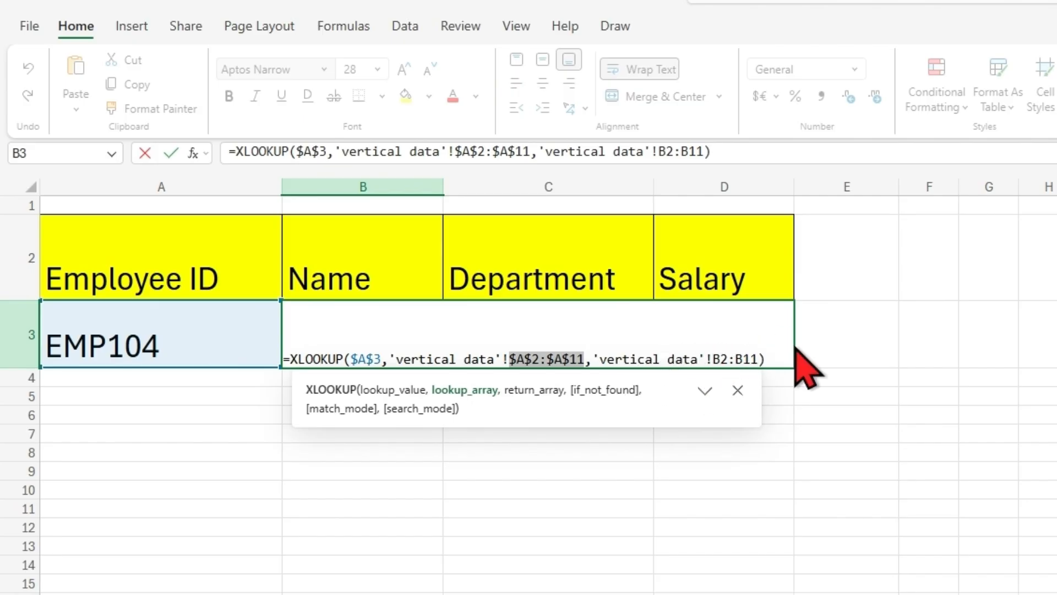
key(Return)
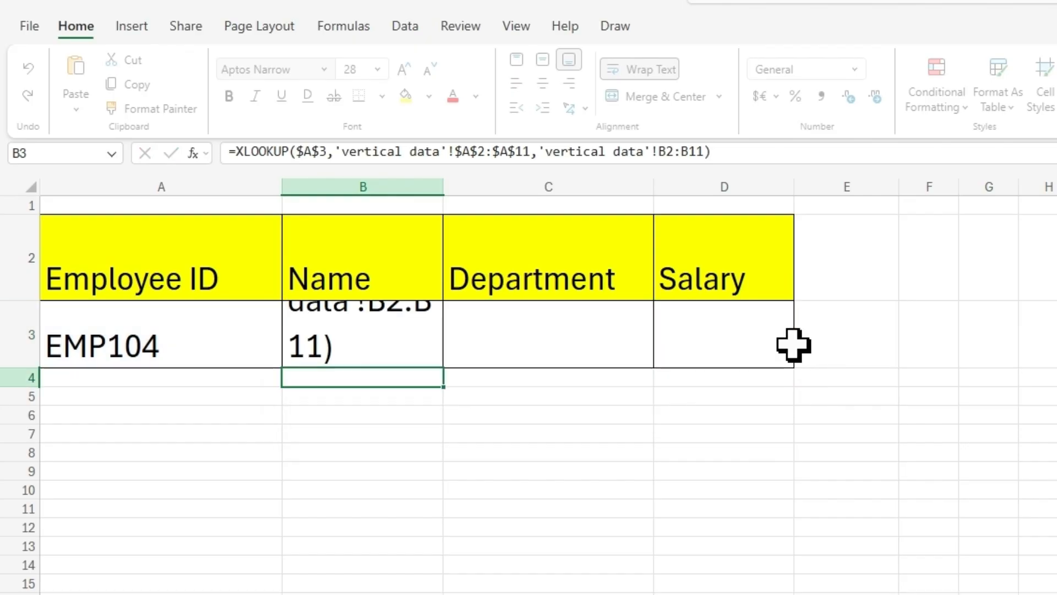
Fill the XLOOKUP formula from B3 across to the Department and Salary cells C3:D3, and check the copied formulas.
click(411, 347)
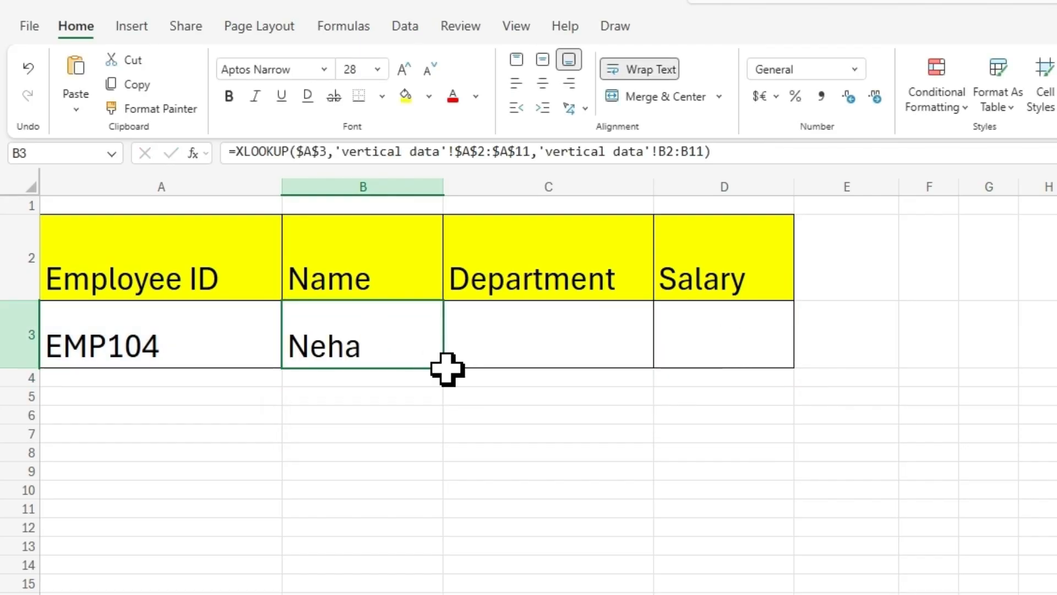
click(447, 373)
click(432, 362)
drag(443, 365, 705, 368)
click(498, 435)
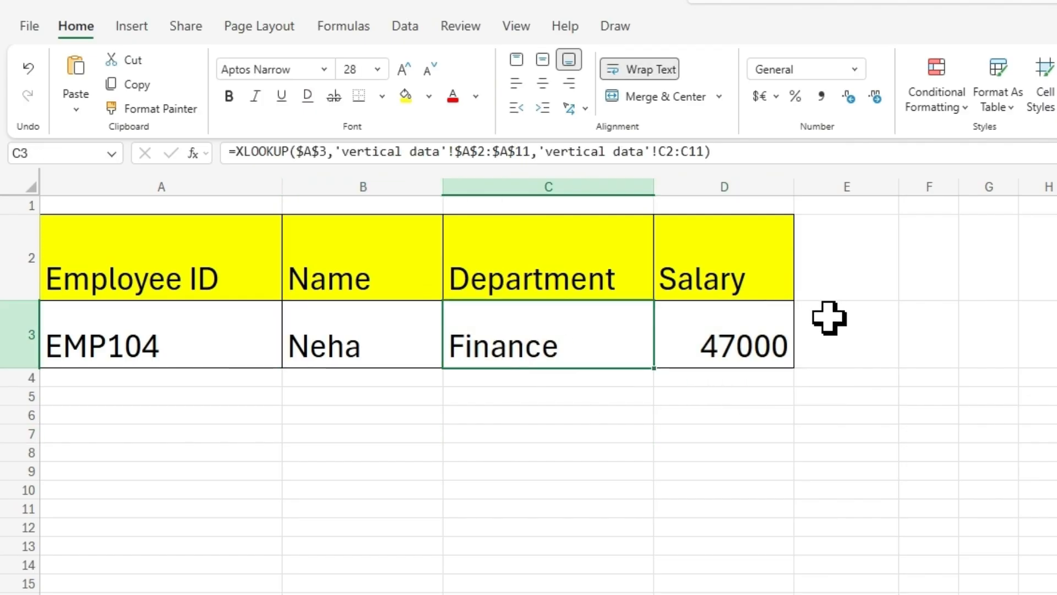
click(762, 331)
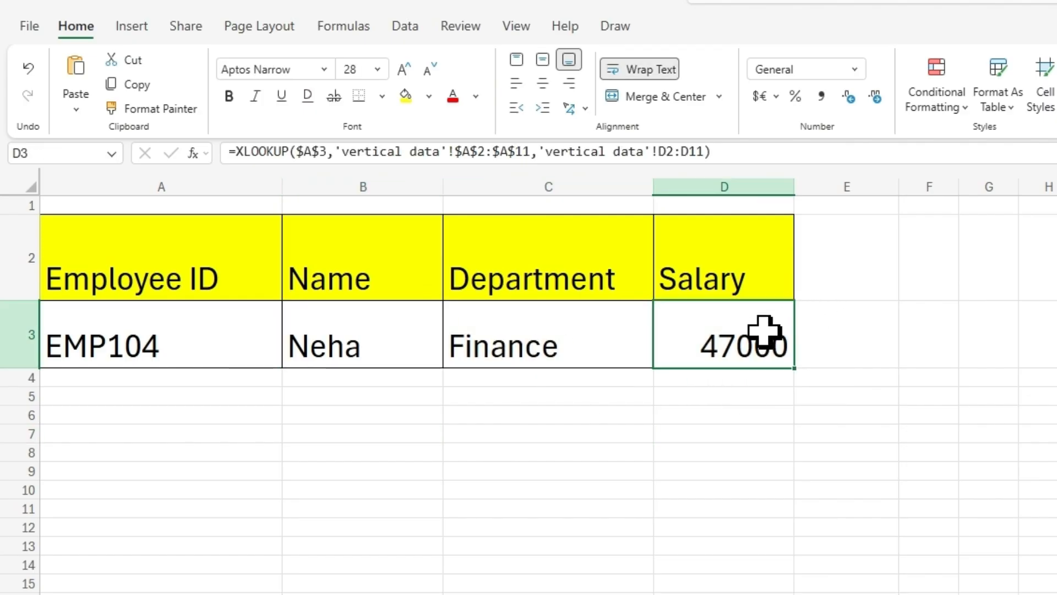
double_click(389, 329)
click(531, 429)
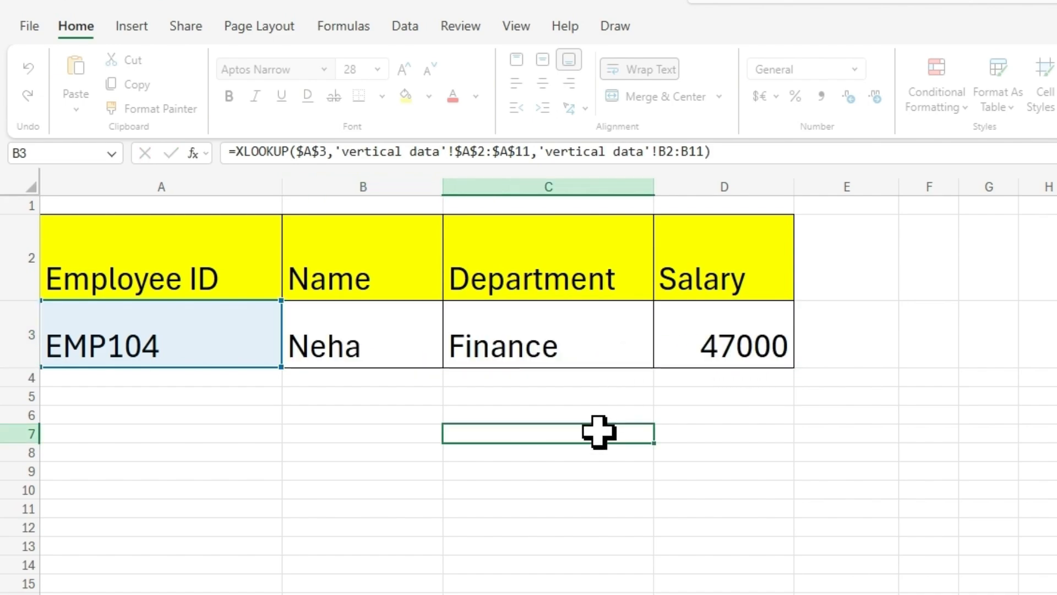
click(507, 359)
click(749, 328)
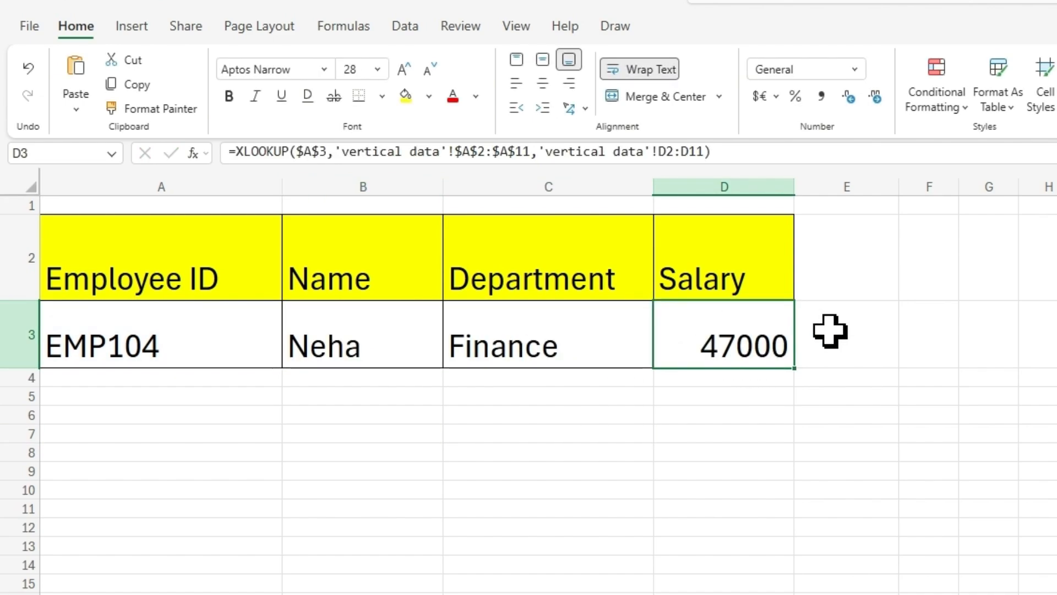
Test the lookups by changing the last digit of the employee ID in A3 to 5, and finally to 9.
double_click(179, 344)
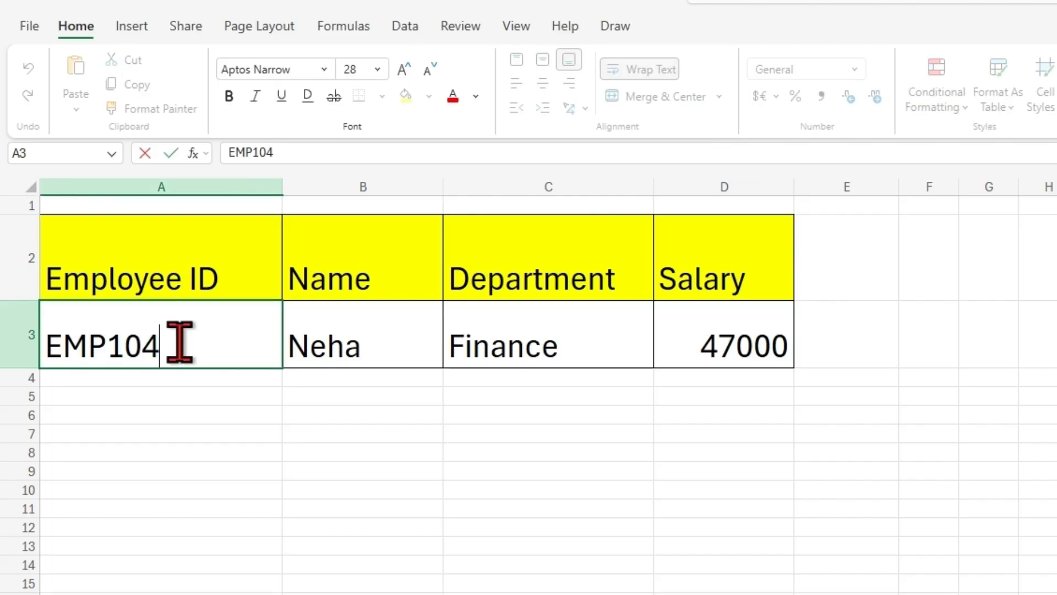
key(BackSpace)
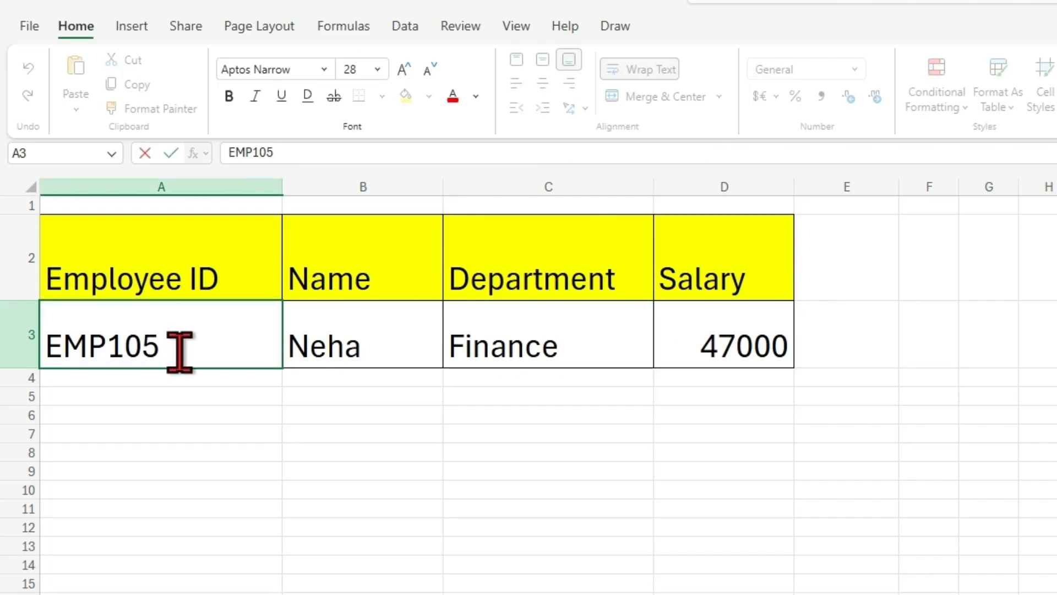
text(5)
key(Return)
double_click(181, 346)
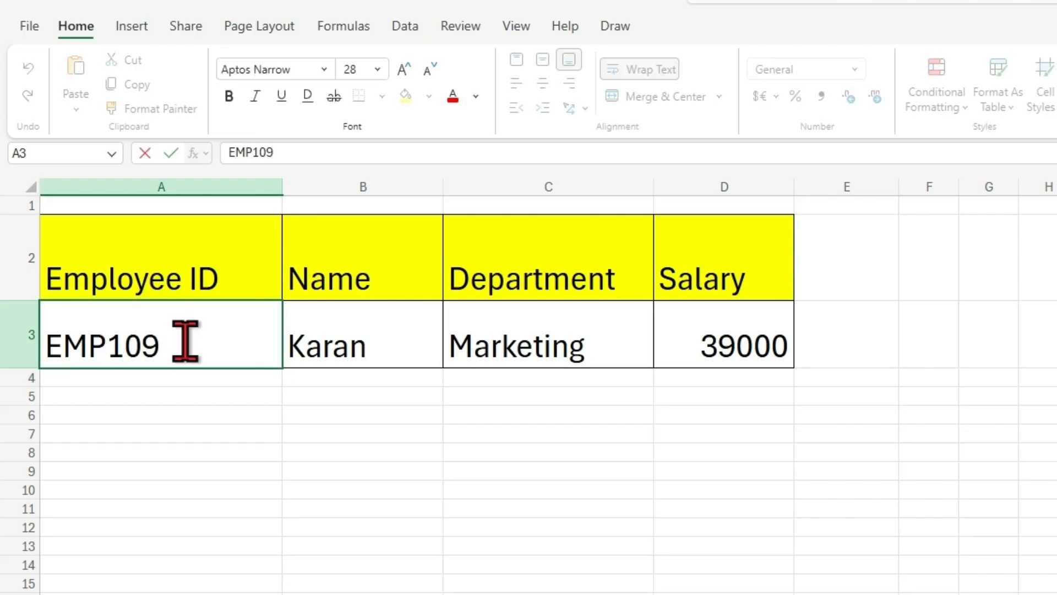
key(Return)
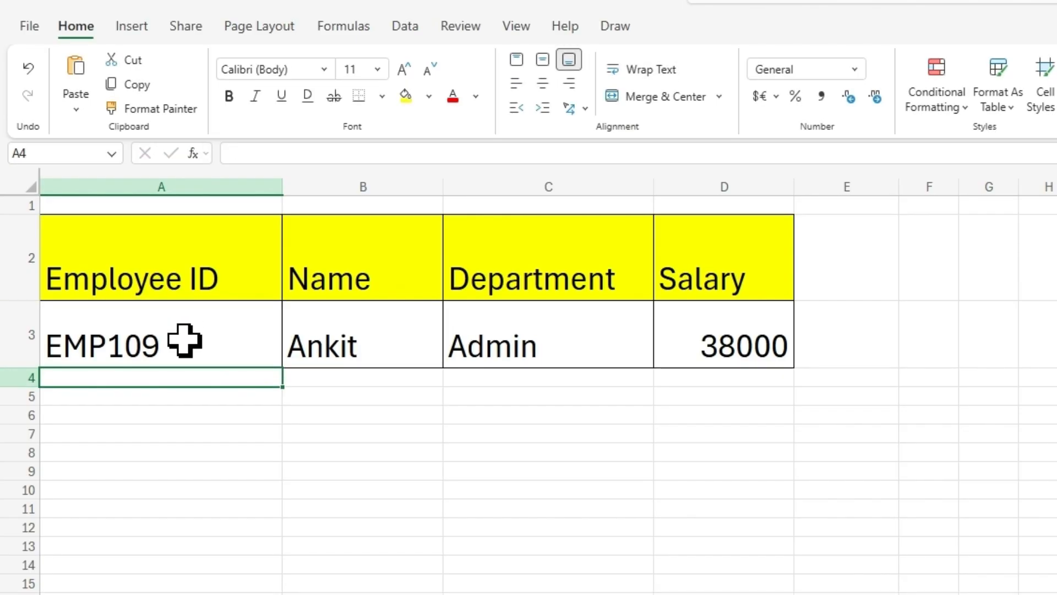